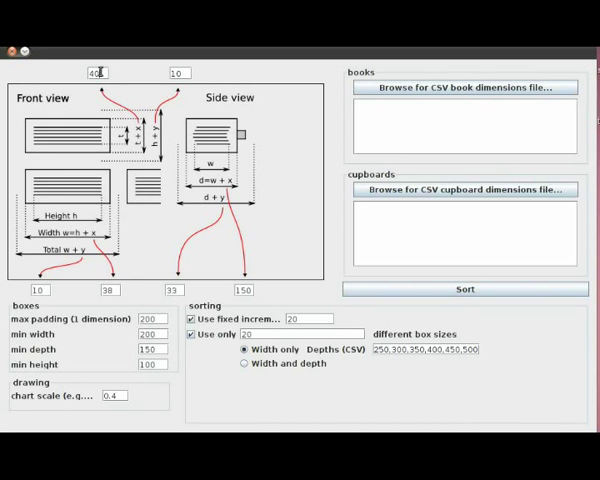
# Load boxingdata.csv as the book dimensions list.
pyautogui.click(176, 73)
pyautogui.click(419, 91)
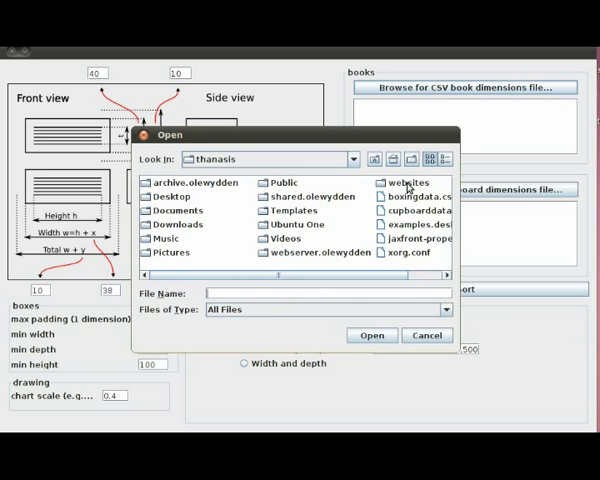
pyautogui.click(404, 198)
pyautogui.doubleClick(404, 198)
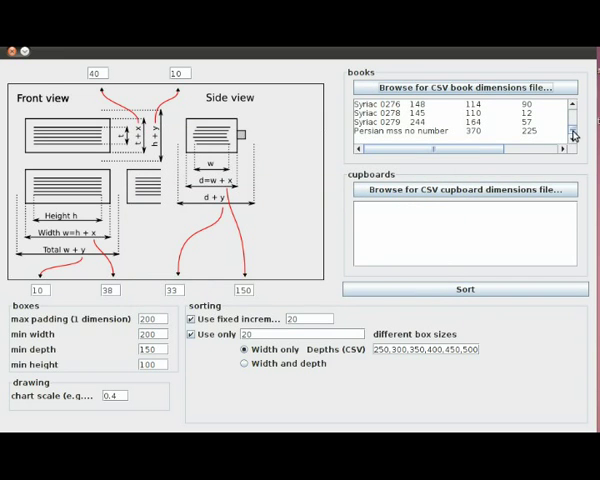
pyautogui.moveTo(574, 135); pyautogui.dragTo(575, 117)
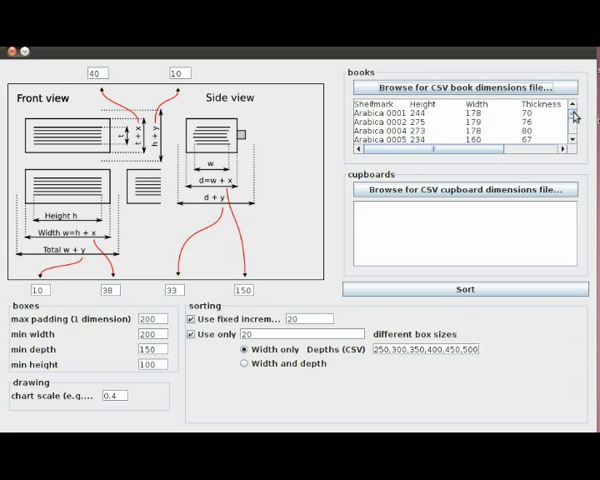
# Load cupboarddata.csv as the cupboard list and sort the books into boxes and cupboards.
pyautogui.click(430, 193)
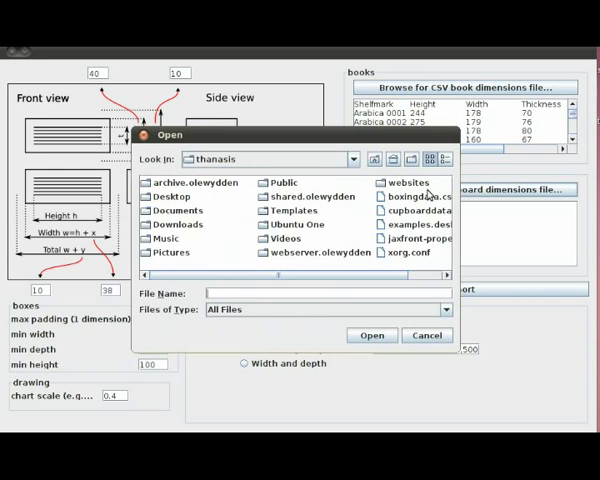
pyautogui.doubleClick(405, 212)
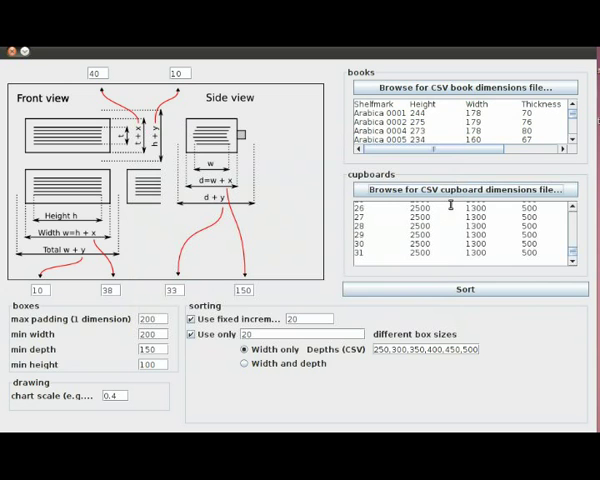
pyautogui.moveTo(574, 254); pyautogui.dragTo(573, 219)
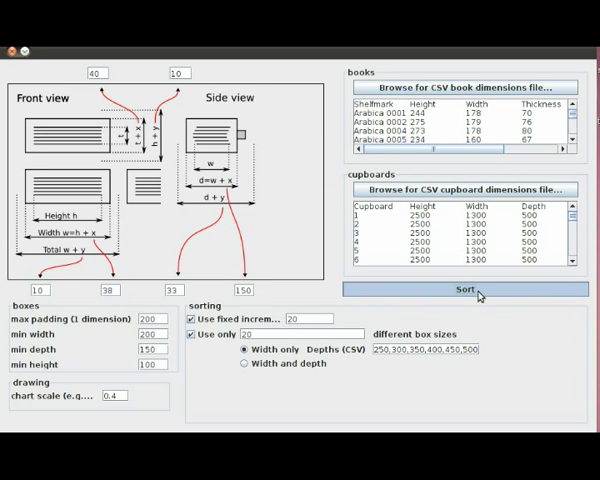
pyautogui.click(479, 296)
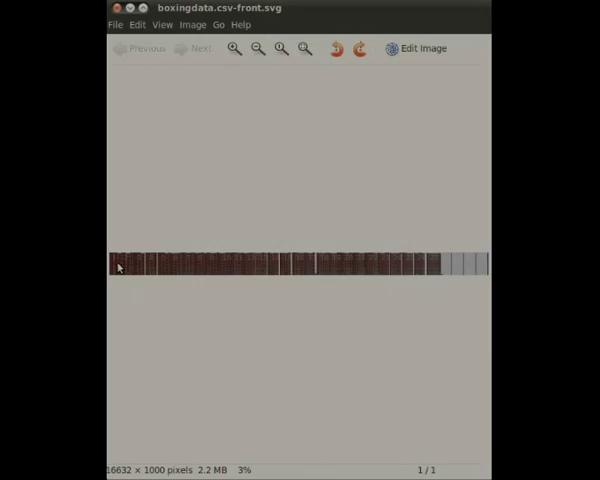
pyautogui.scroll(1, 112, 268)
pyautogui.scroll(2, 112, 268)
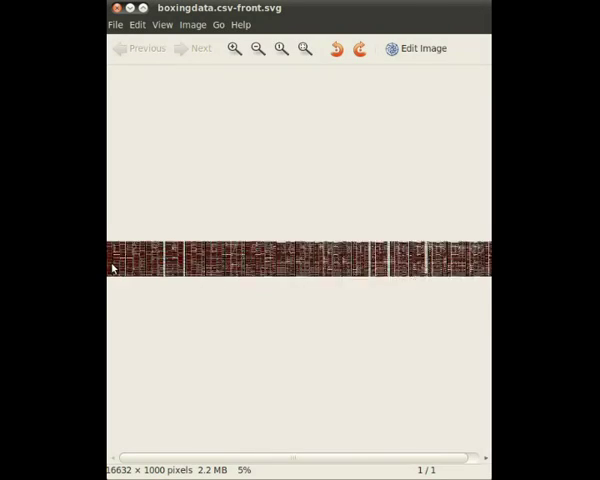
pyautogui.scroll(5, 112, 268)
pyautogui.scroll(5, 112, 268)
pyautogui.scroll(2, 112, 268)
pyautogui.scroll(3, 112, 268)
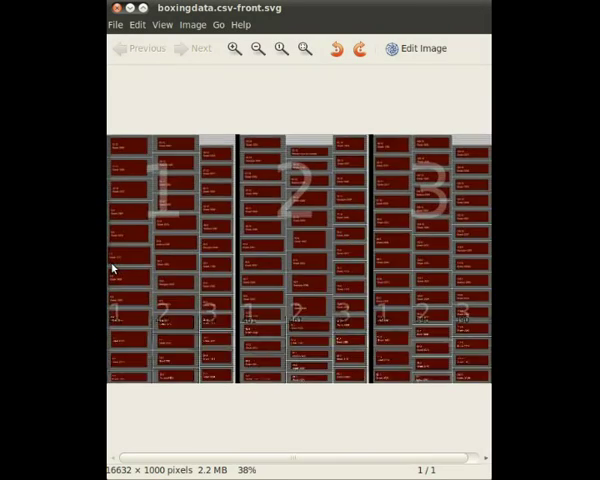
pyautogui.scroll(1, 112, 268)
pyautogui.scroll(1, 112, 268)
pyautogui.scroll(1, 112, 268)
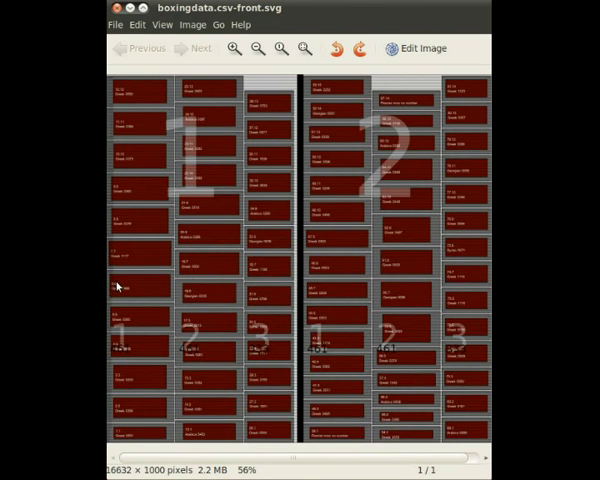
pyautogui.moveTo(134, 462)
pyautogui.mouseDown()
pyautogui.moveTo(269, 457)
pyautogui.moveTo(392, 467)
pyautogui.moveTo(434, 457)
pyautogui.moveTo(127, 459)
pyautogui.mouseUp()
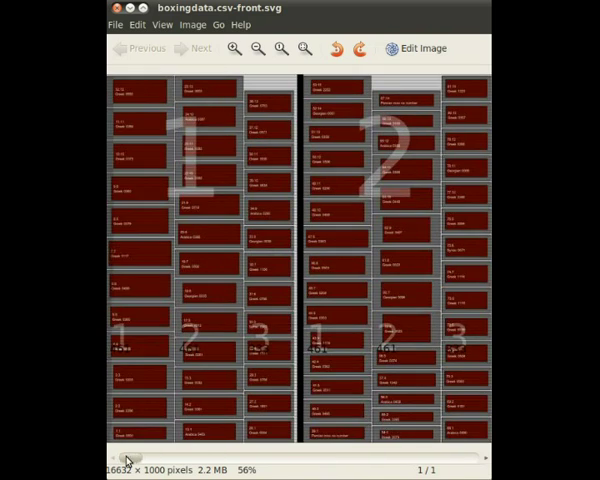
pyautogui.scroll(1, 128, 371)
pyautogui.scroll(4, 128, 371)
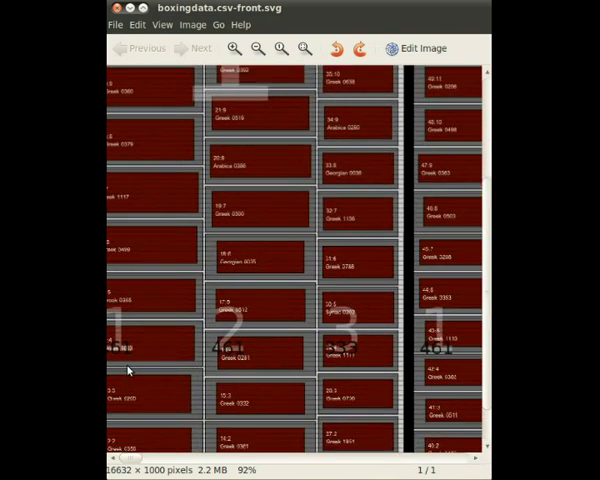
pyautogui.scroll(1, 128, 371)
pyautogui.moveTo(134, 459); pyautogui.dragTo(120, 459)
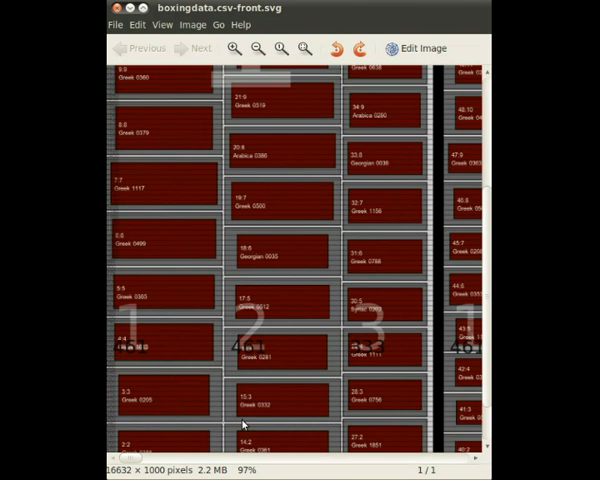
pyautogui.moveTo(135, 459); pyautogui.dragTo(150, 459)
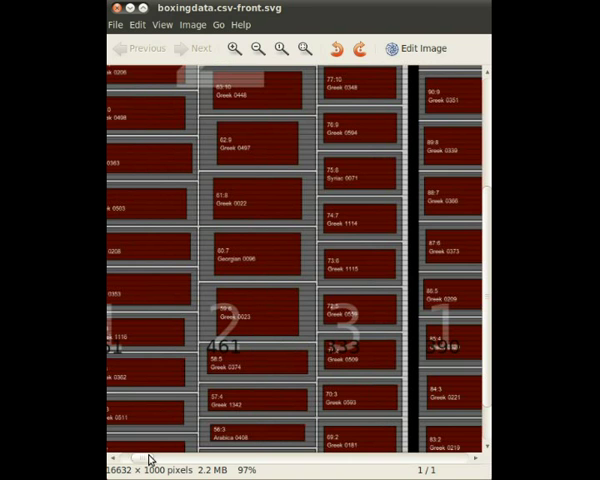